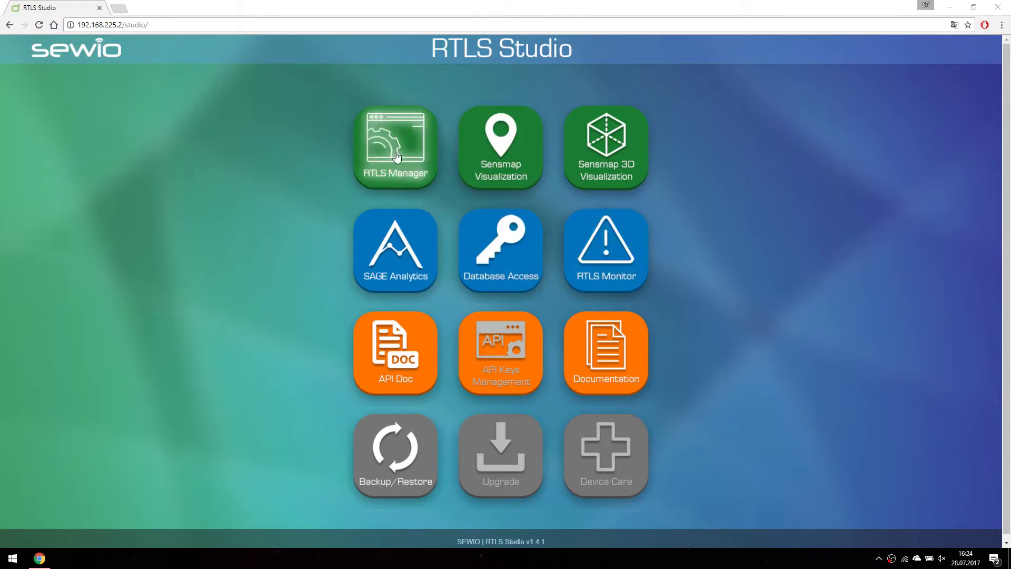
click(396, 155)
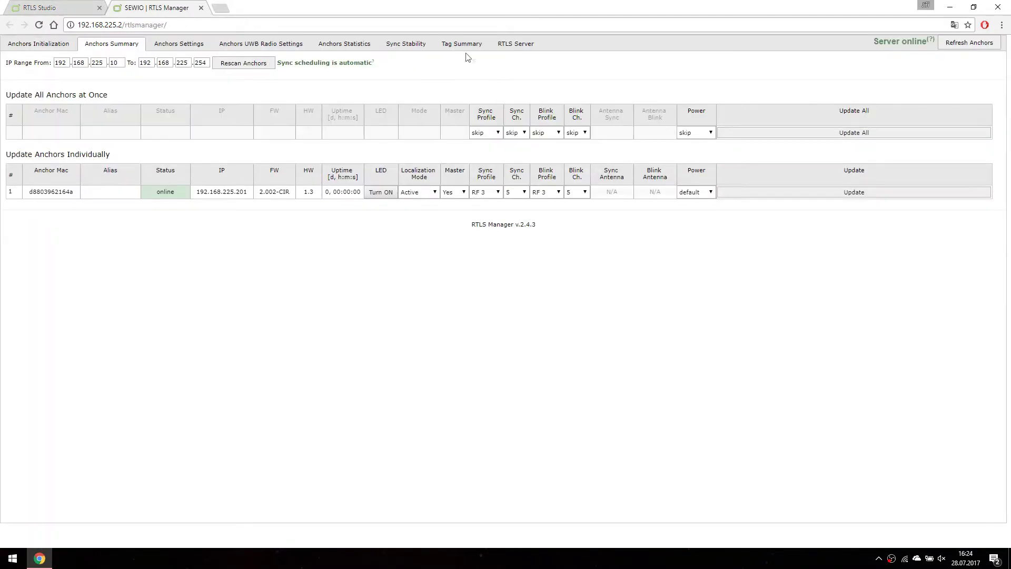
click(466, 48)
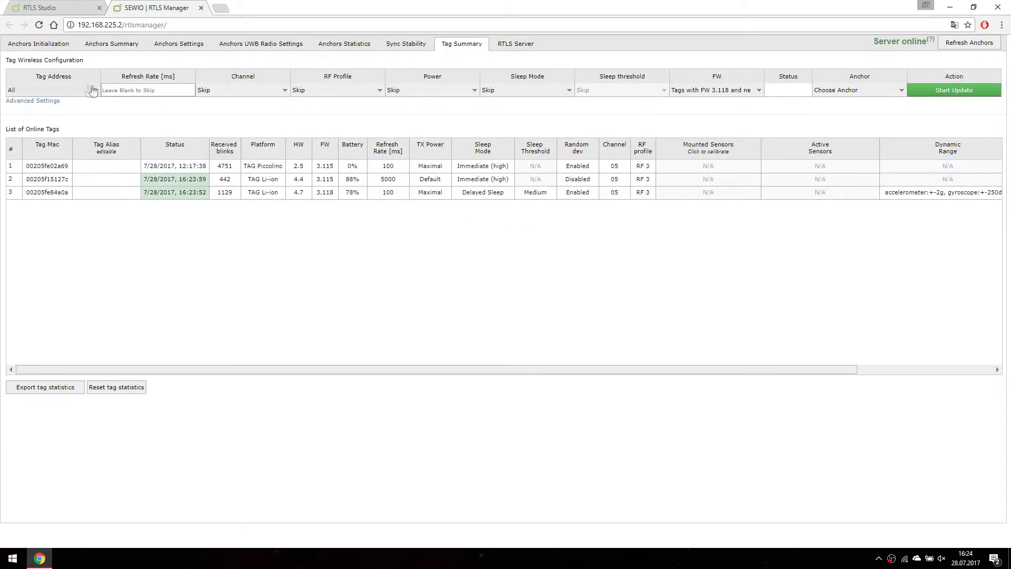
click(73, 91)
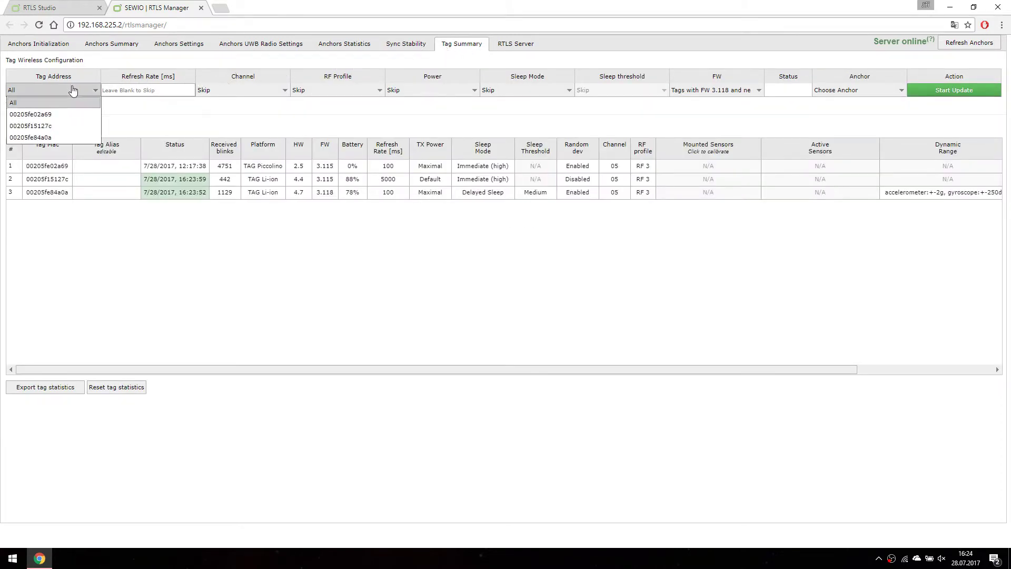
click(59, 138)
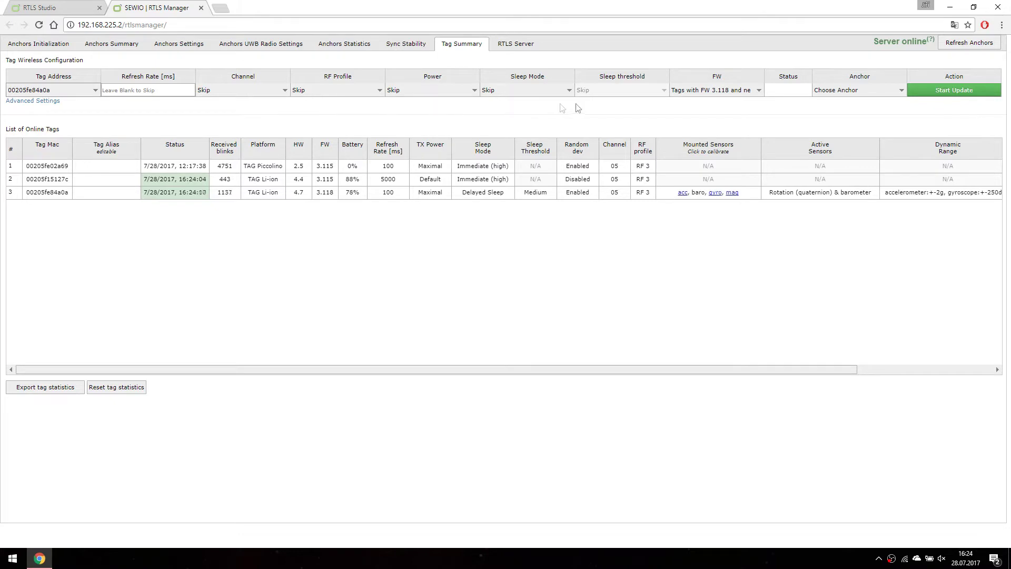
click(824, 94)
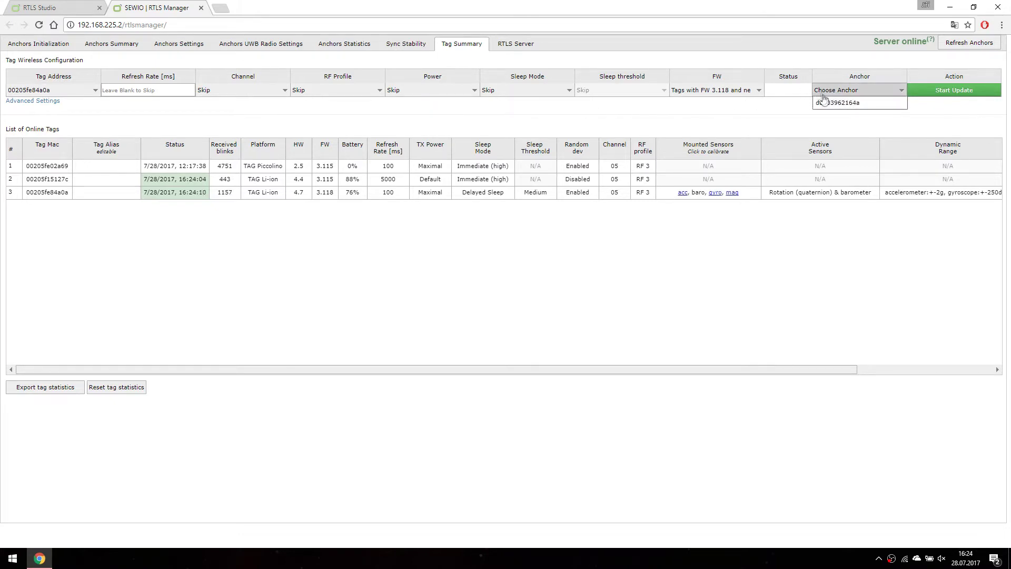
click(863, 105)
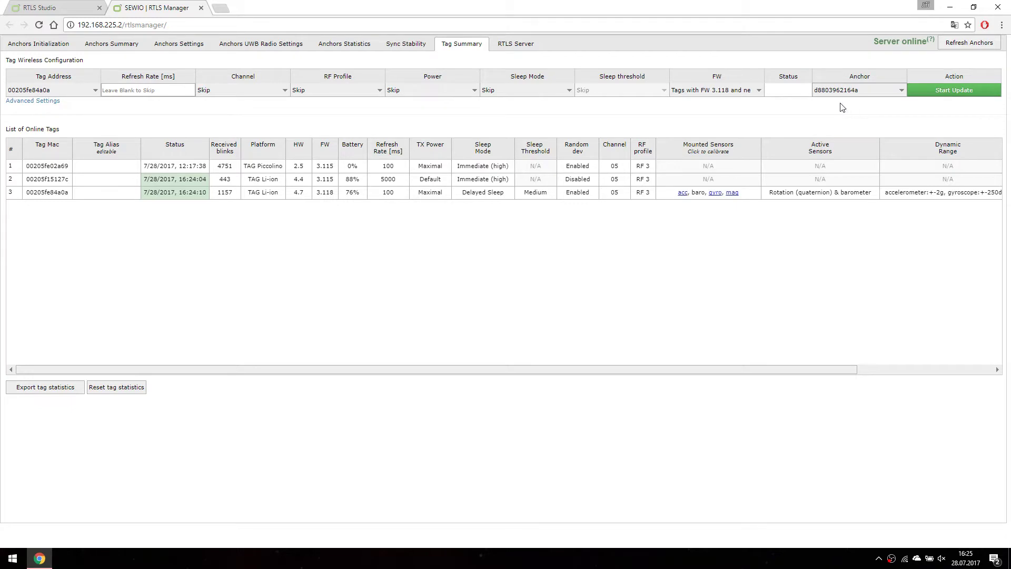
Enter refresh rate 1000 ms, channel 5 and RF 3 for the tag, then check Anchors Summary.
click(138, 90)
text(1000)
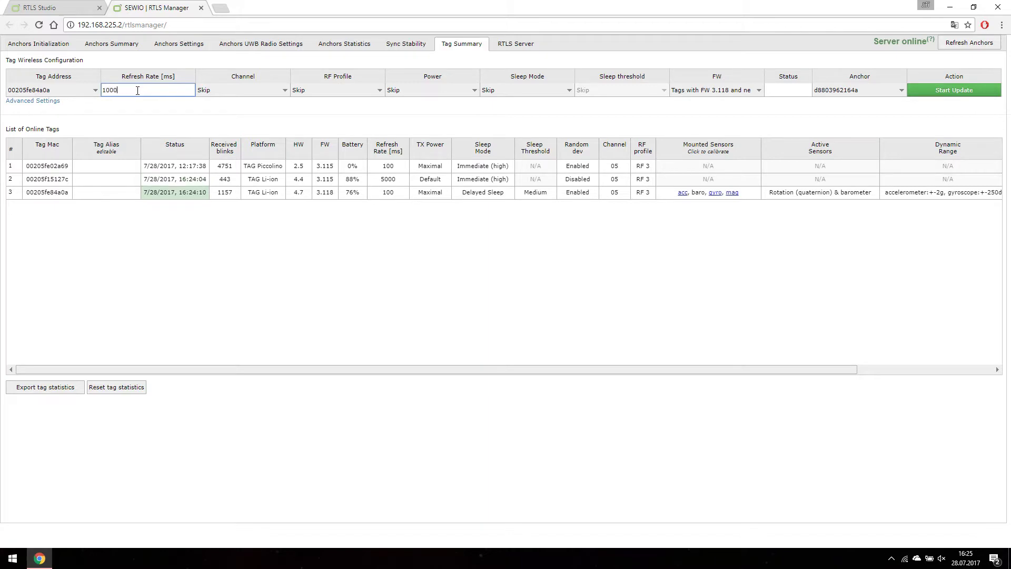
click(241, 93)
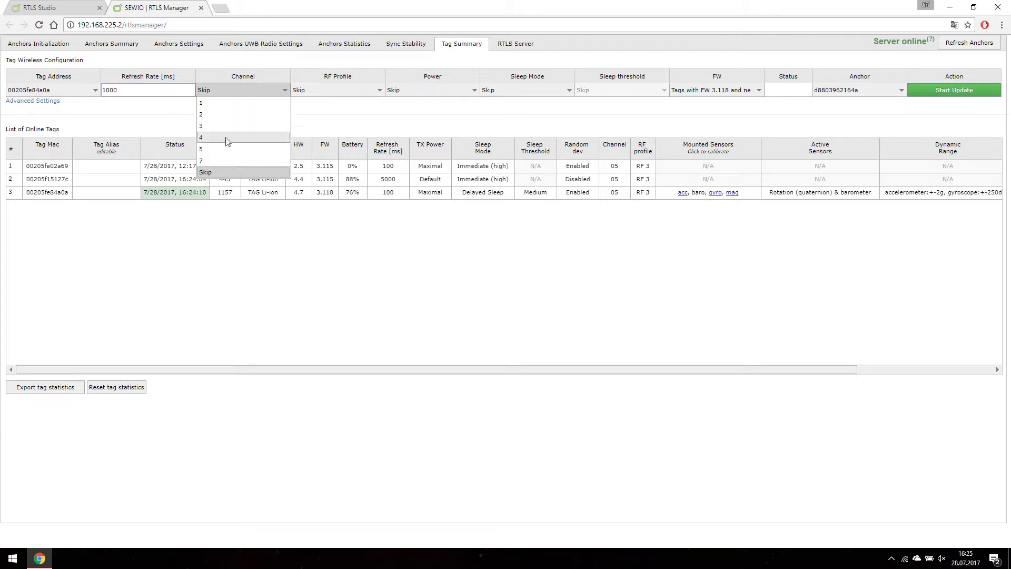
click(256, 153)
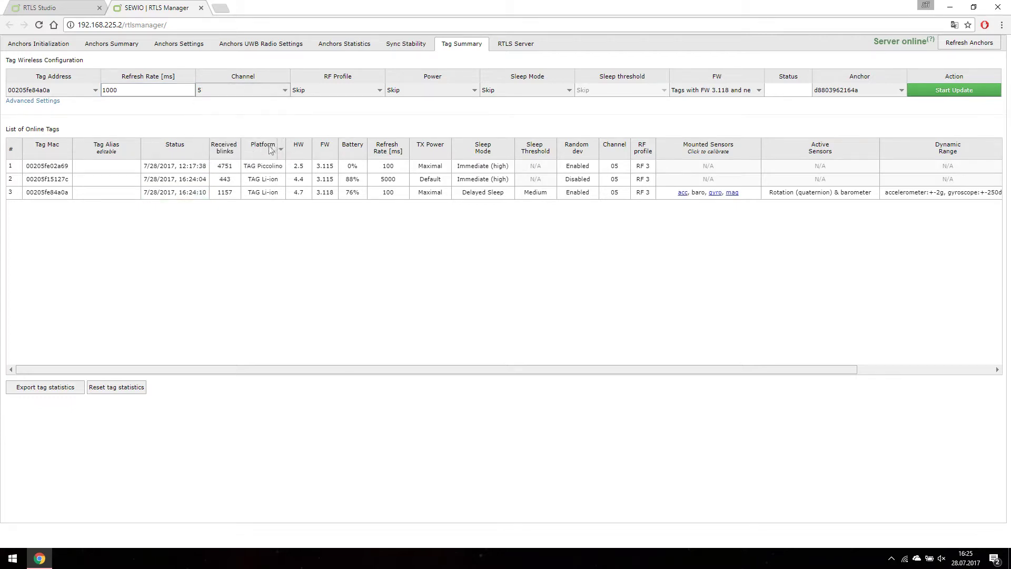
click(322, 91)
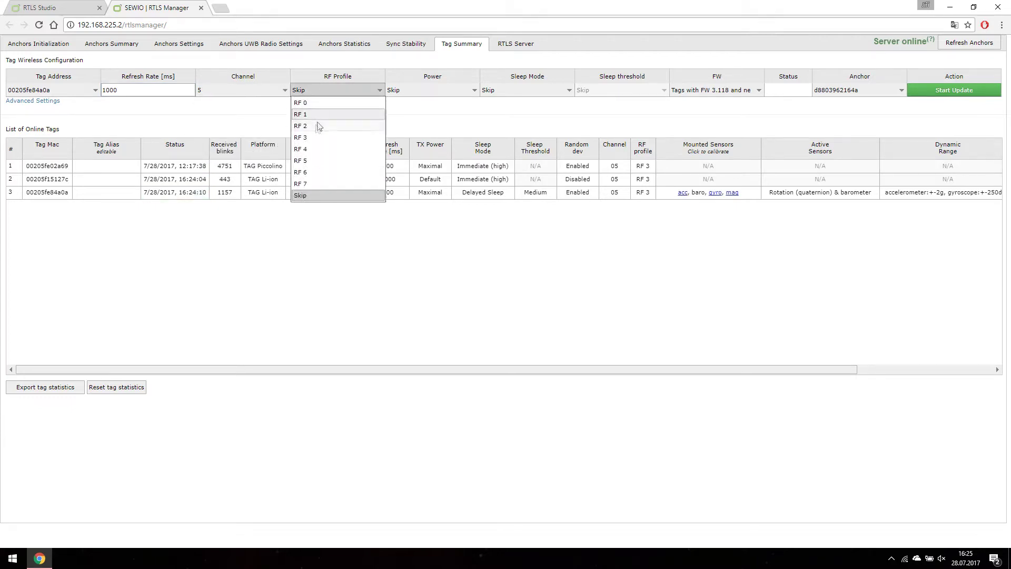
click(305, 139)
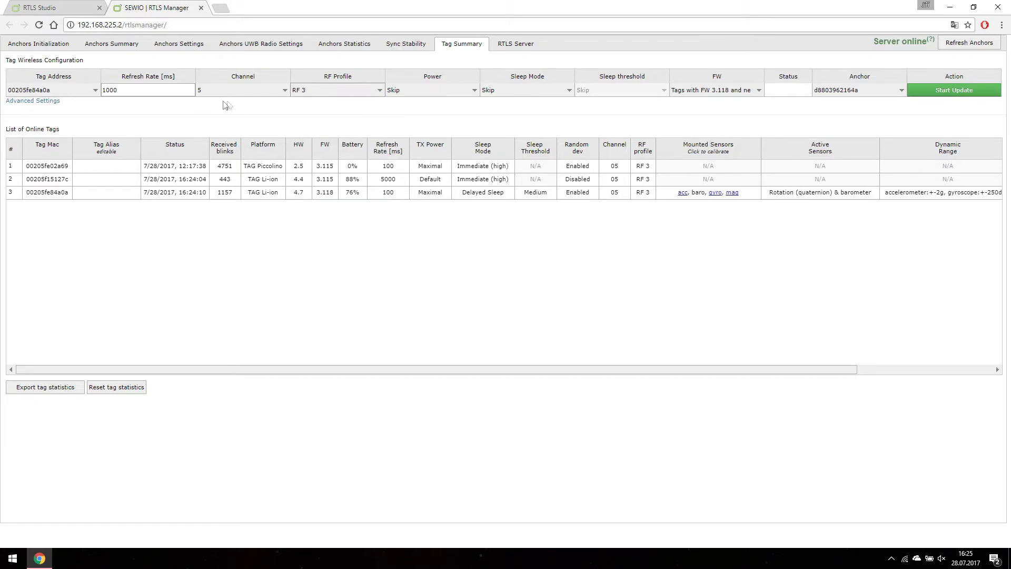
click(110, 48)
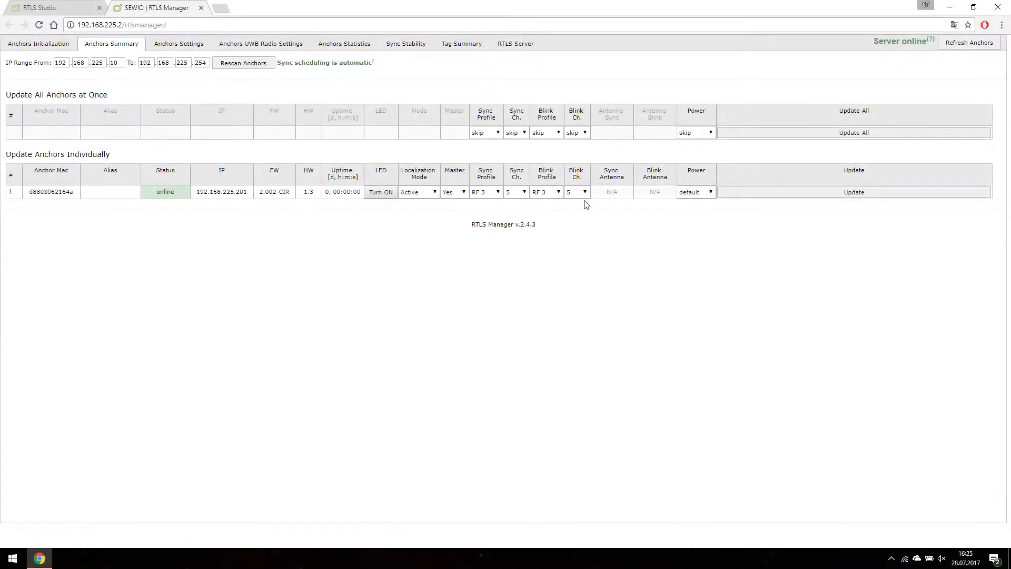
Back on Tag Summary, start sending the 1000 ms, channel 5, RF 3 settings to the tag.
click(454, 47)
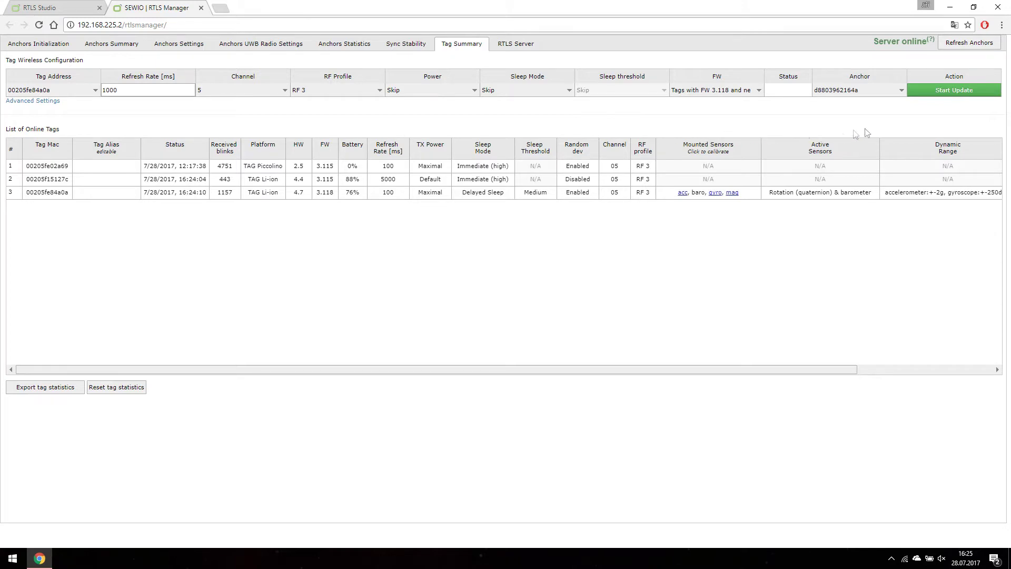
click(960, 90)
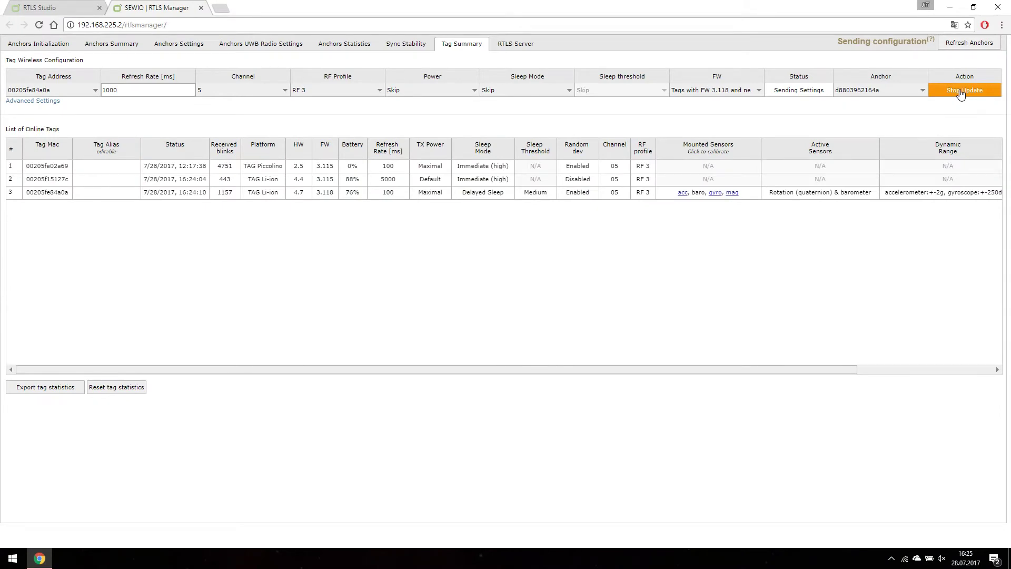
Stop the update once tag 00205fe84a0a shows channel 05 and RF 3.
click(961, 92)
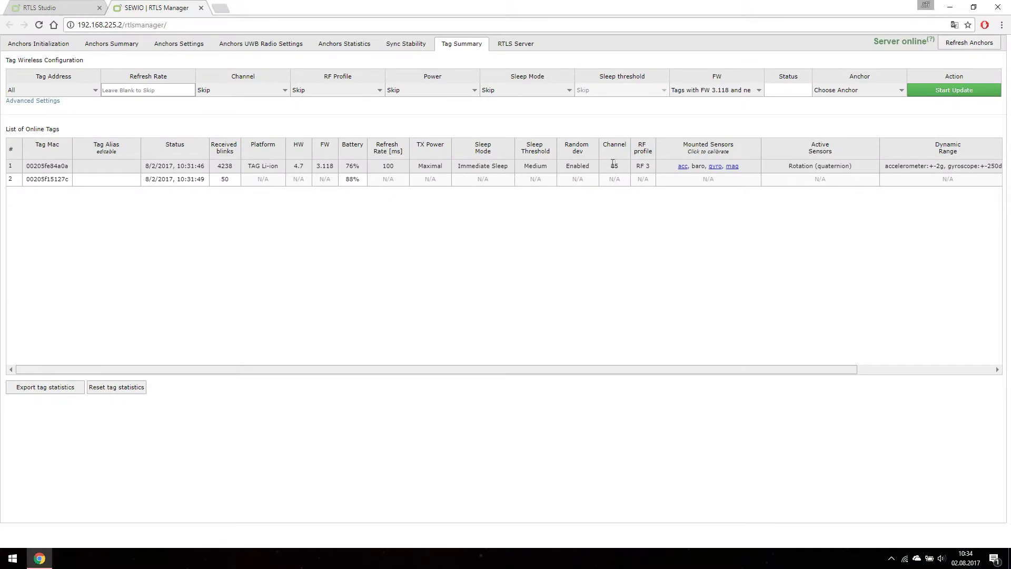
Highlight and clear the tag row, then view Anchors Summary with both anchors on RF 3.
triple_click(642, 165)
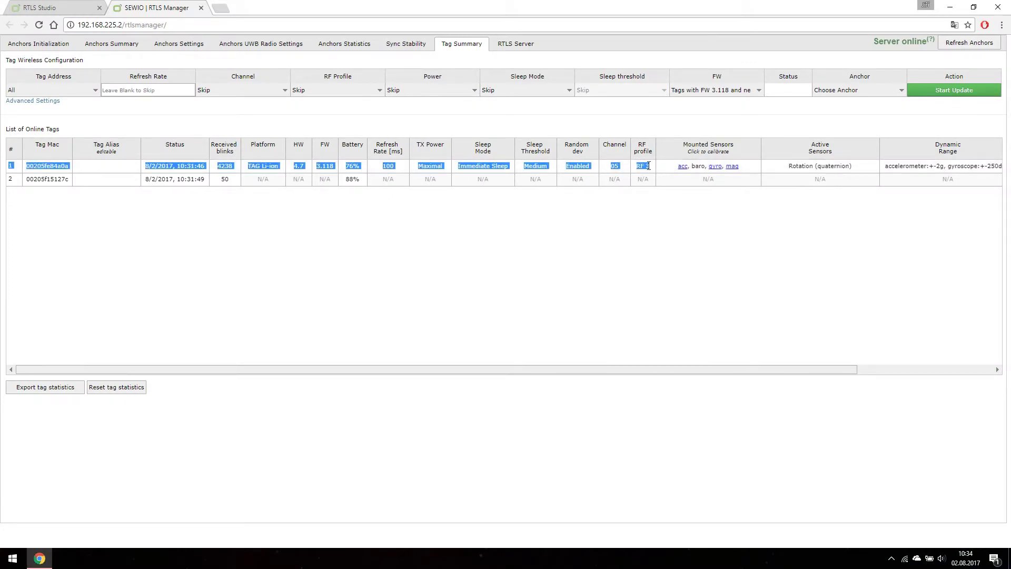
click(648, 166)
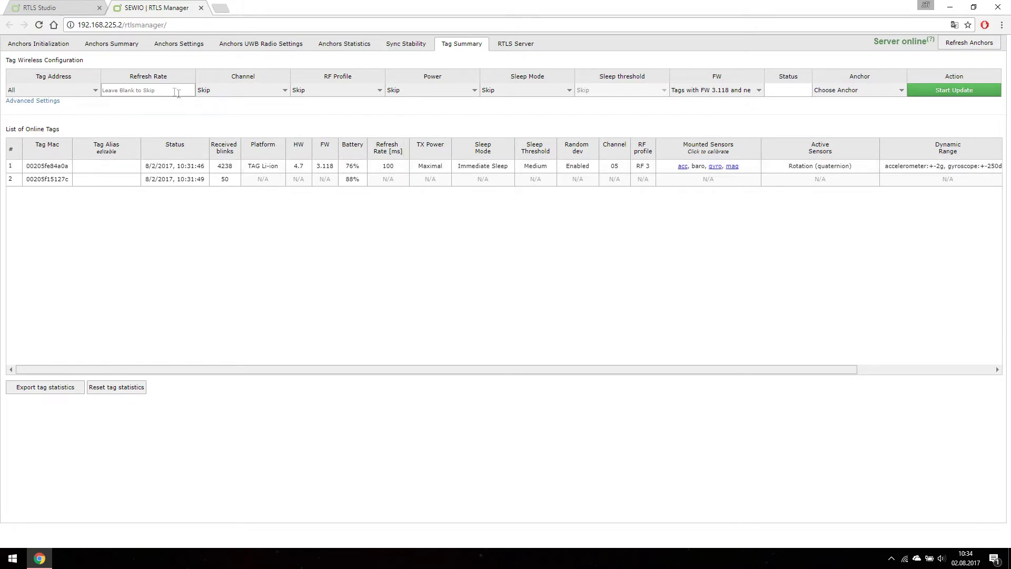
click(118, 47)
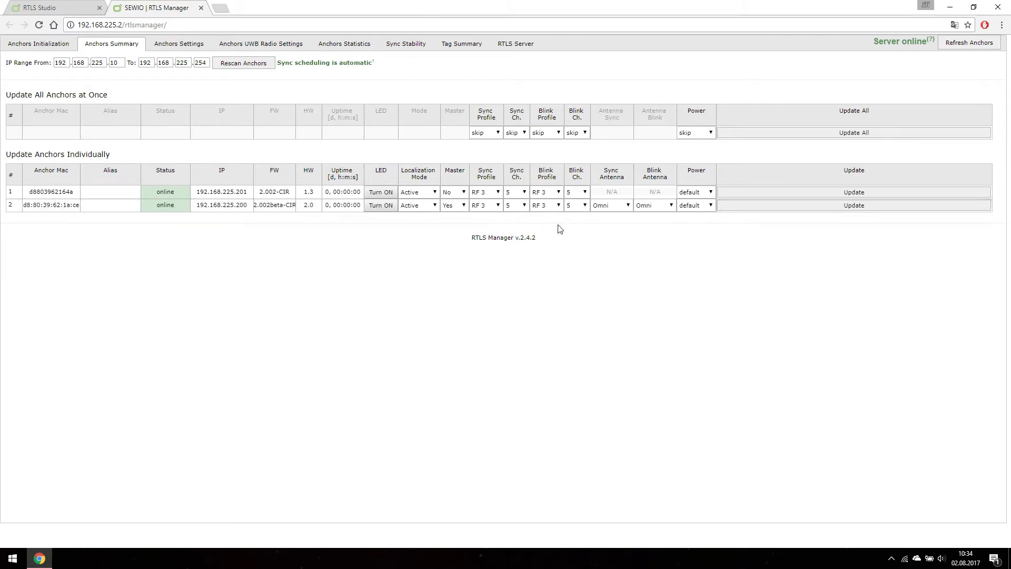
Set the master anchor's (row 2) blink profile to RF 4 and apply the update.
click(559, 208)
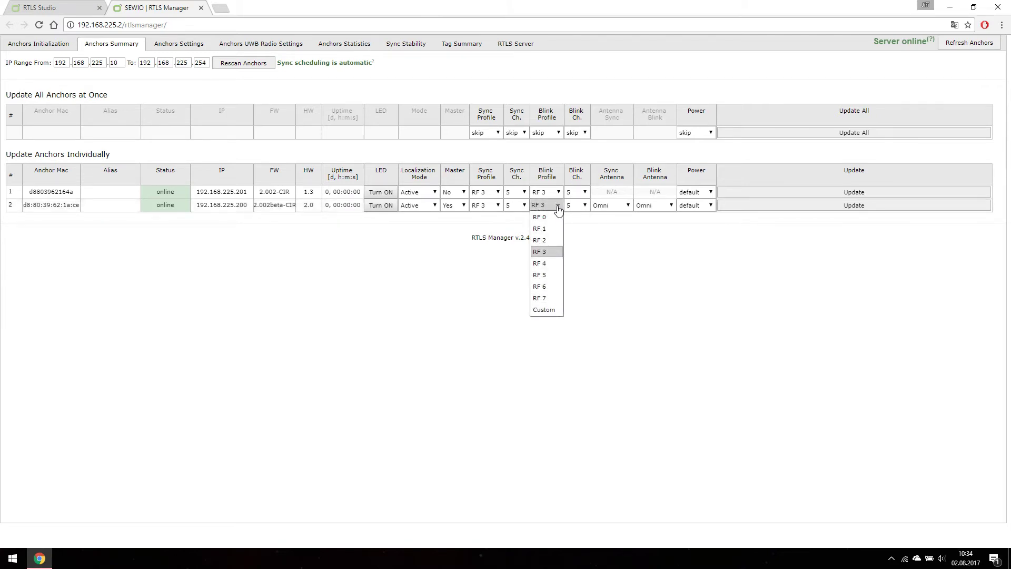
click(553, 264)
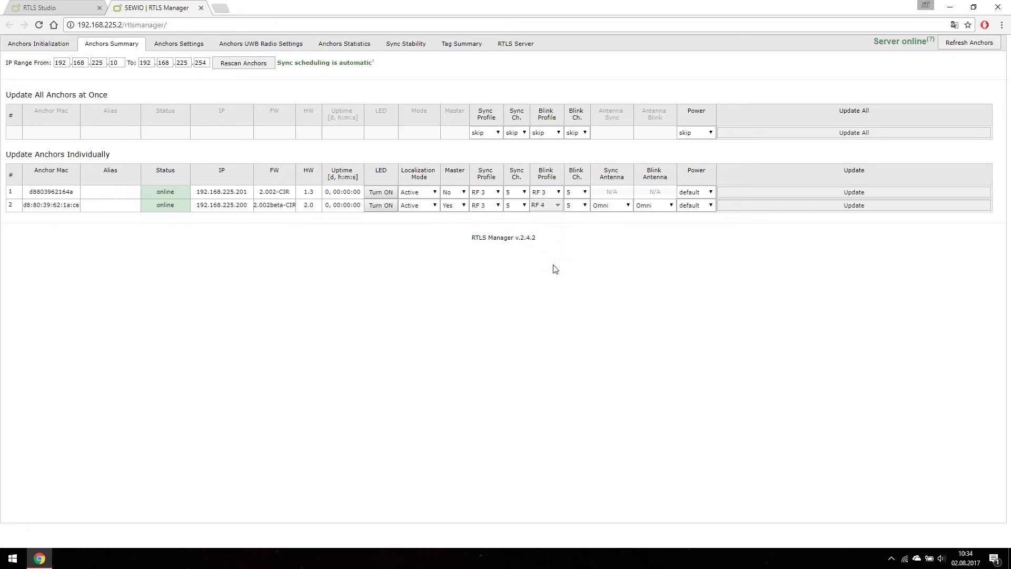
click(854, 206)
click(463, 50)
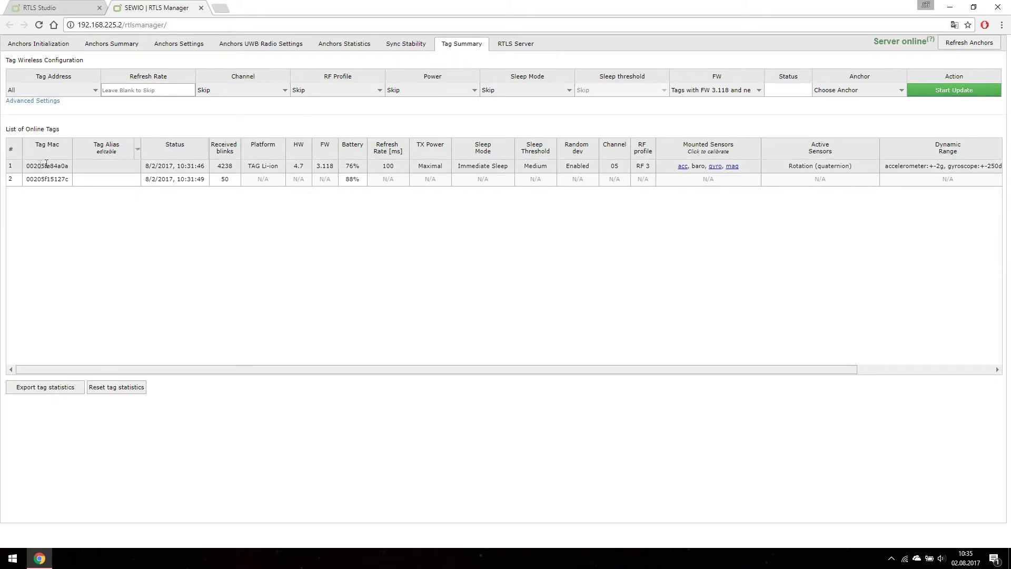
click(836, 90)
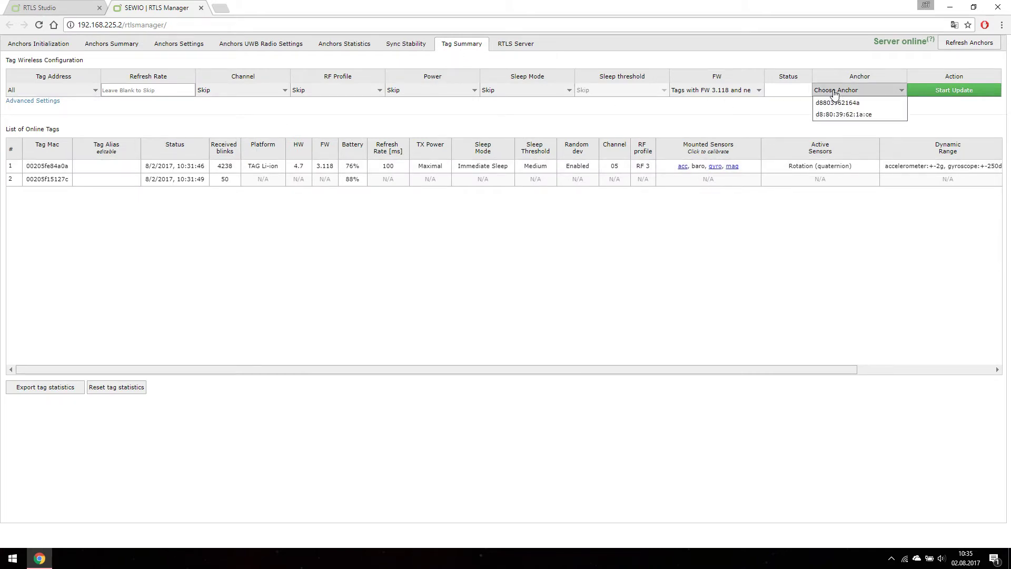
click(861, 103)
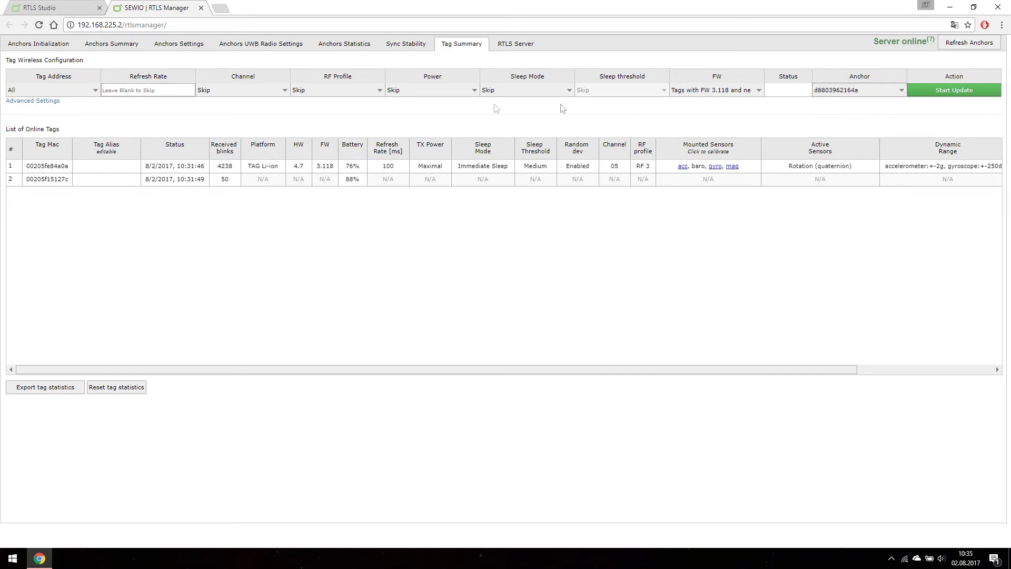
click(122, 48)
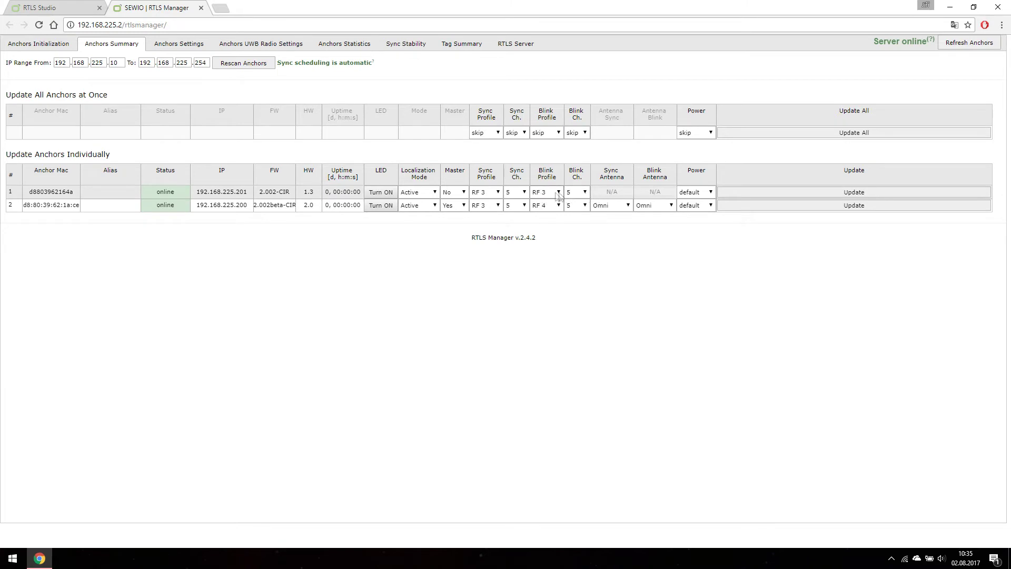
click(456, 48)
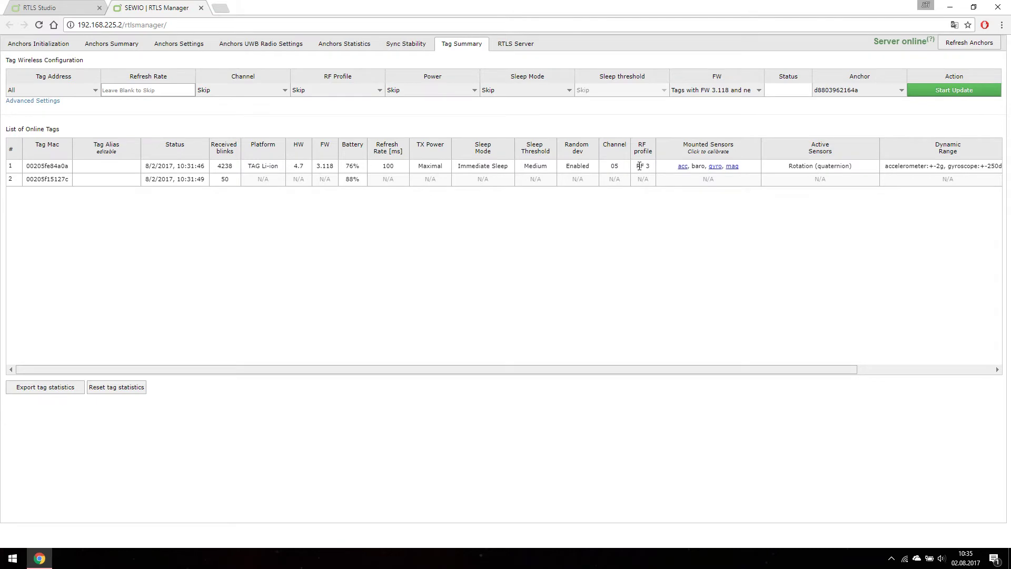
Set the tags' RF profile to RF 4 and start sending the update.
click(323, 93)
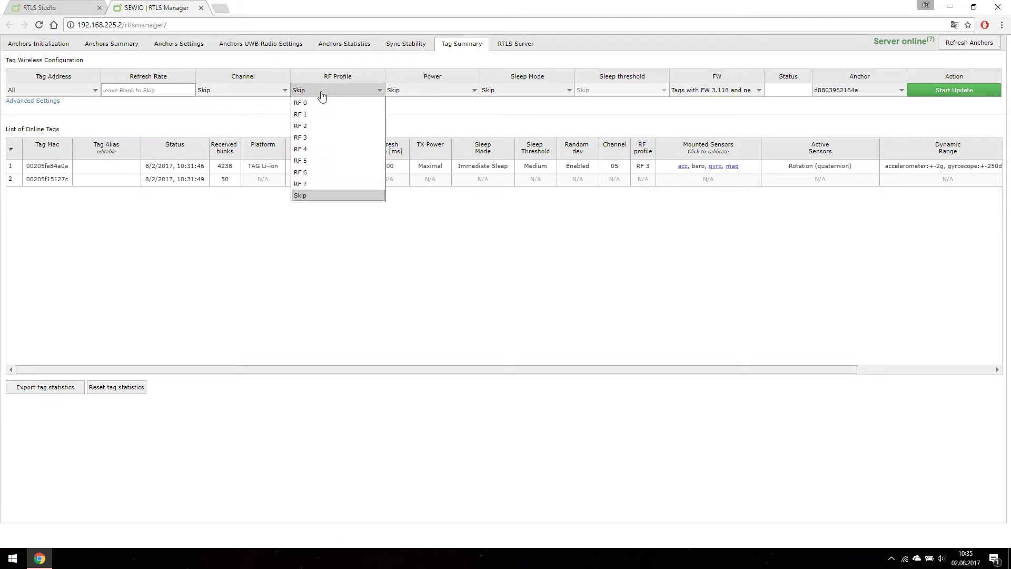
click(309, 149)
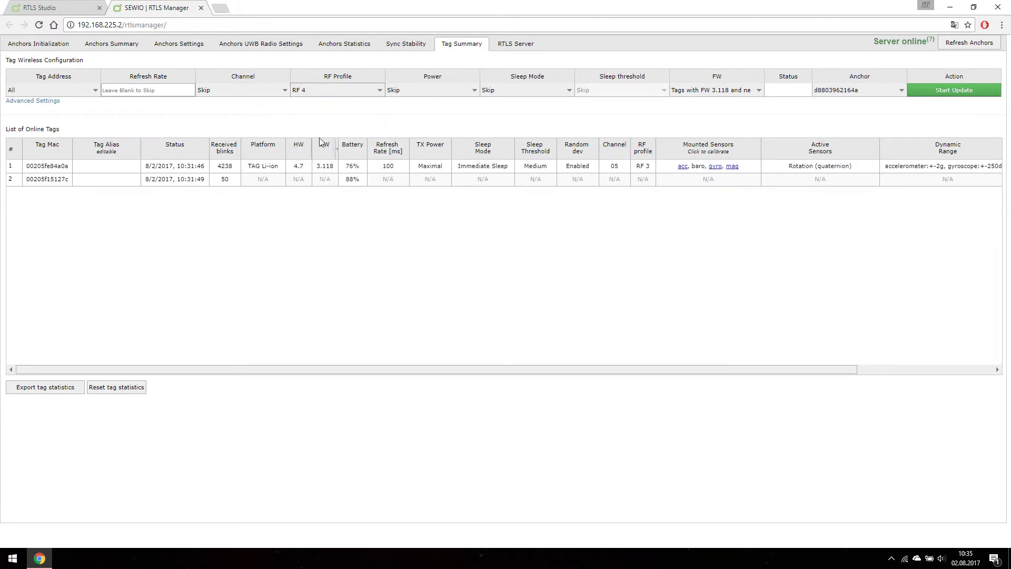
click(954, 97)
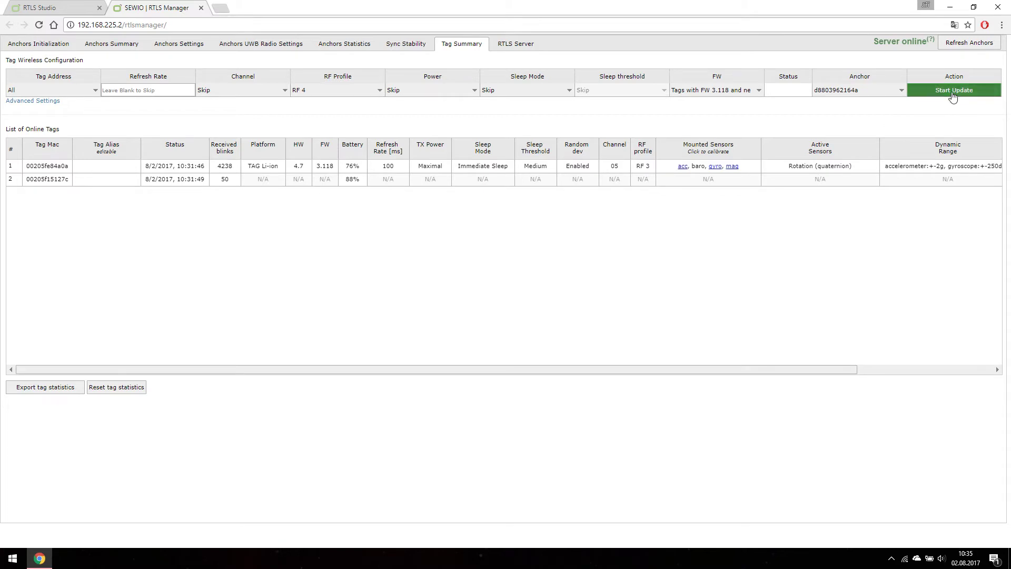
click(953, 97)
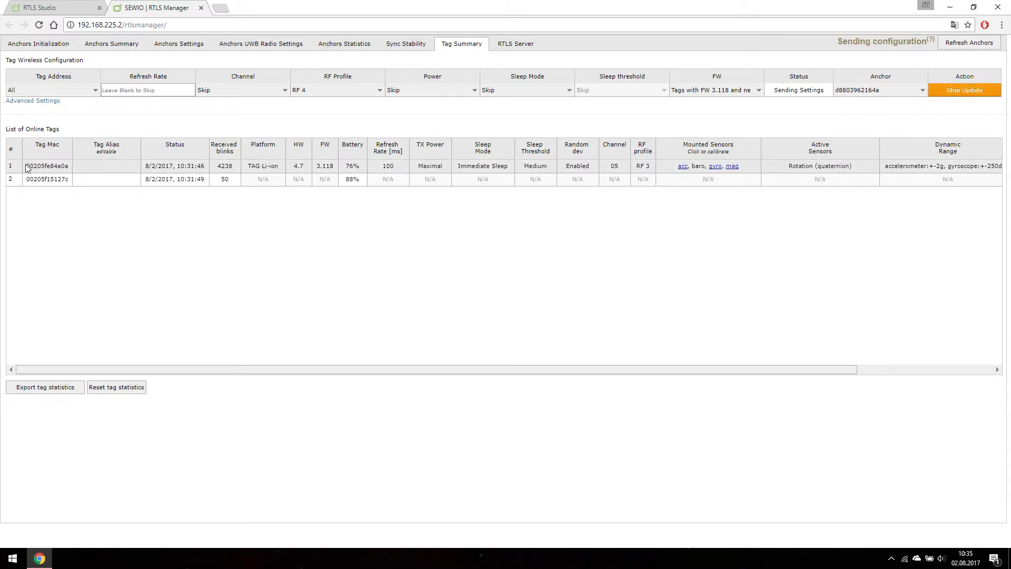
drag(25, 166, 68, 166)
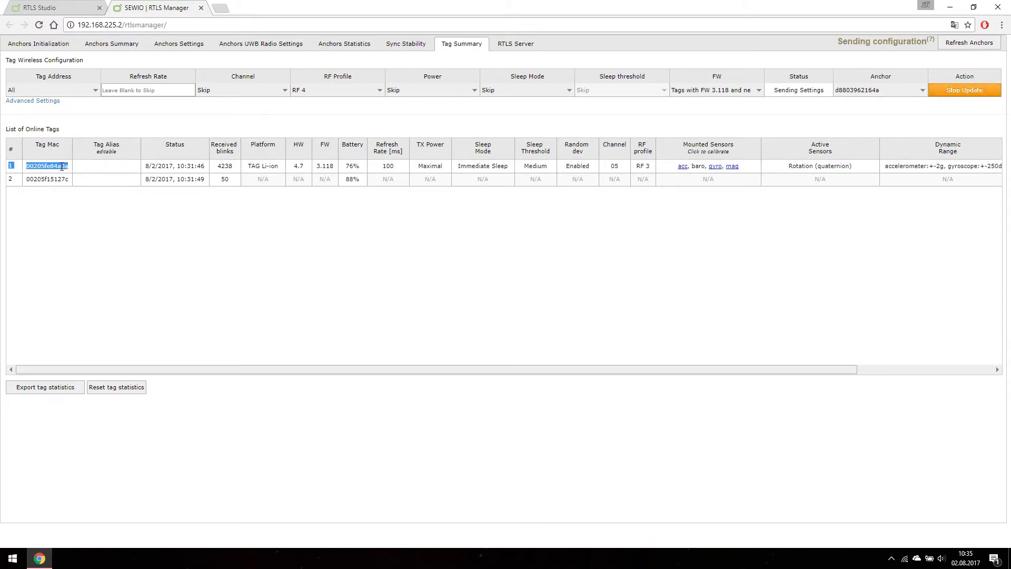
click(62, 167)
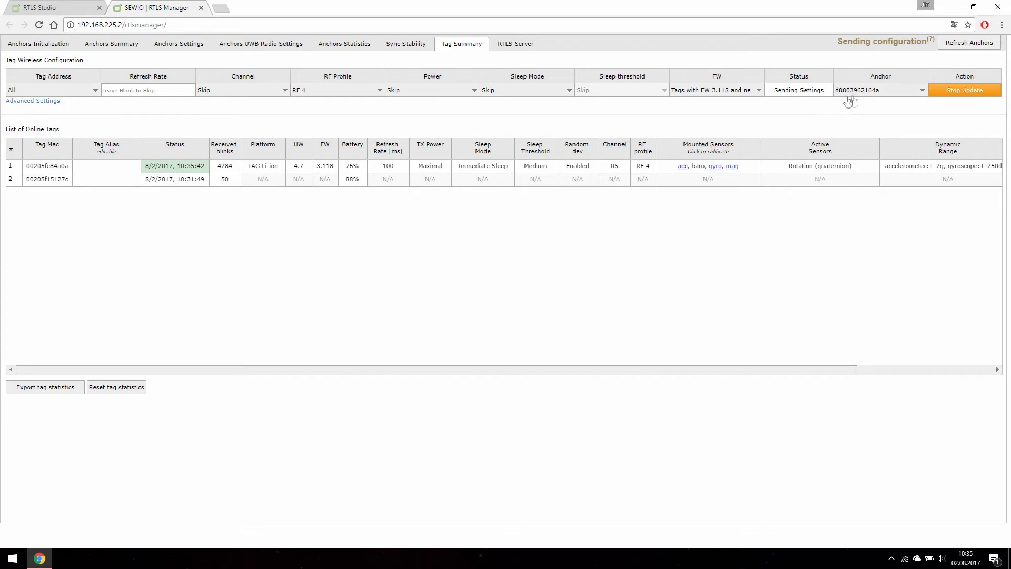
click(970, 96)
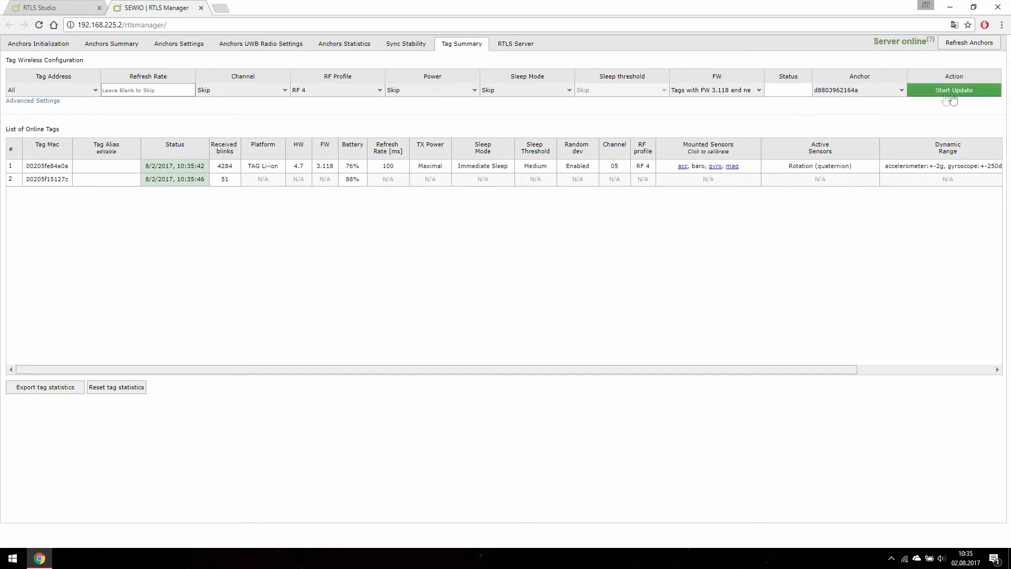
click(871, 92)
click(843, 104)
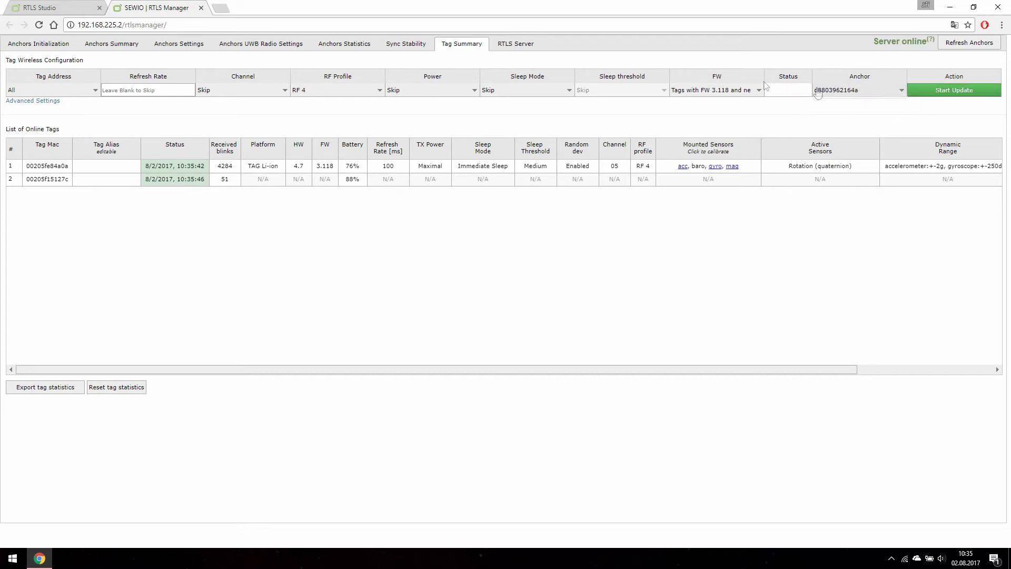
Set the first anchor's blink profile to RF 4 and apply it.
click(125, 45)
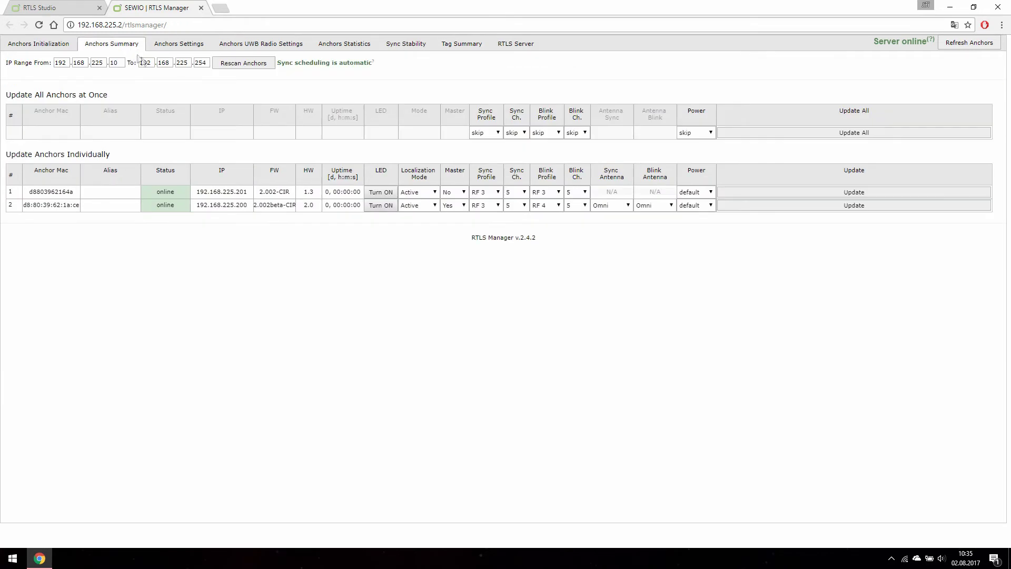
click(550, 193)
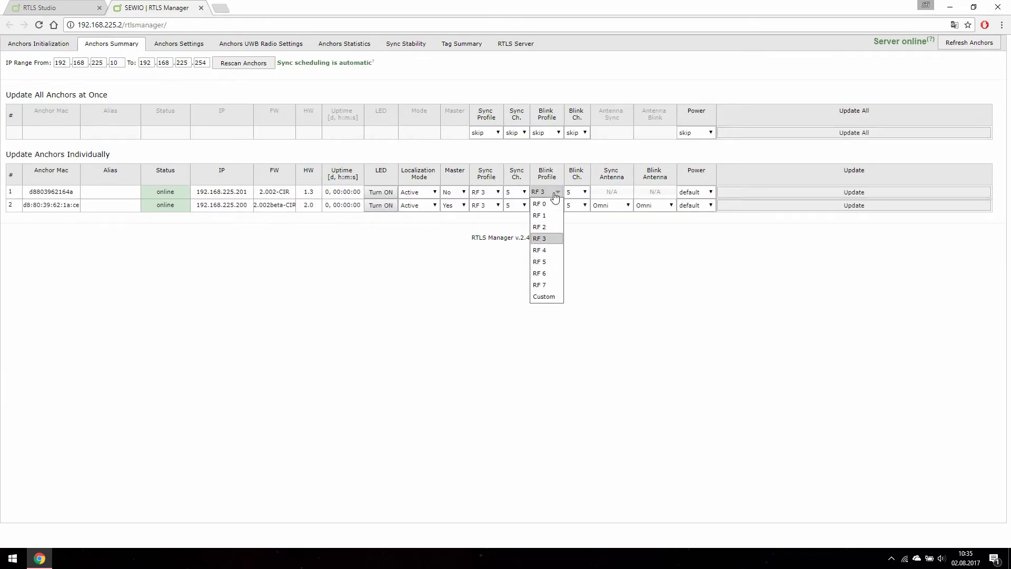
click(551, 251)
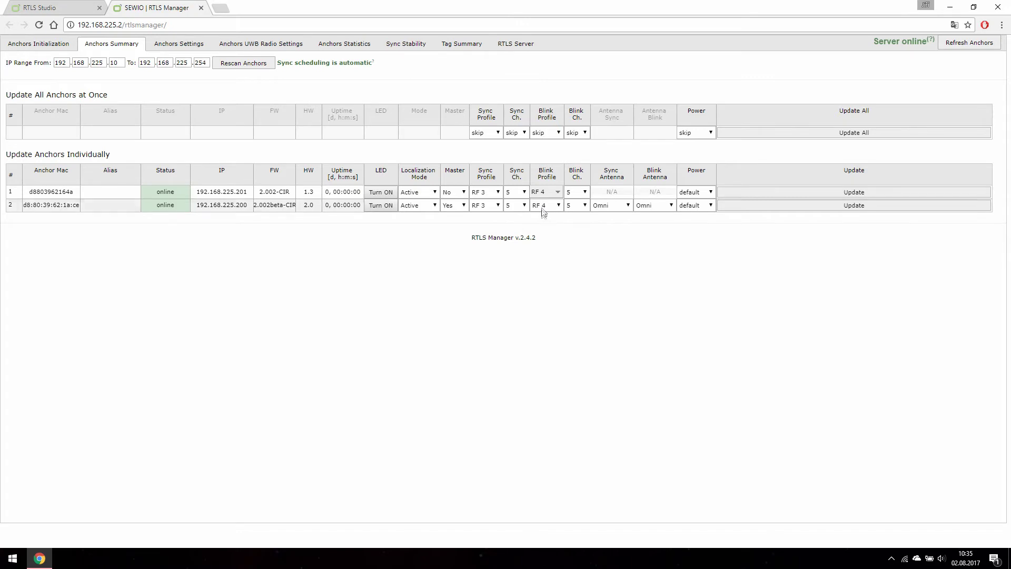
click(871, 193)
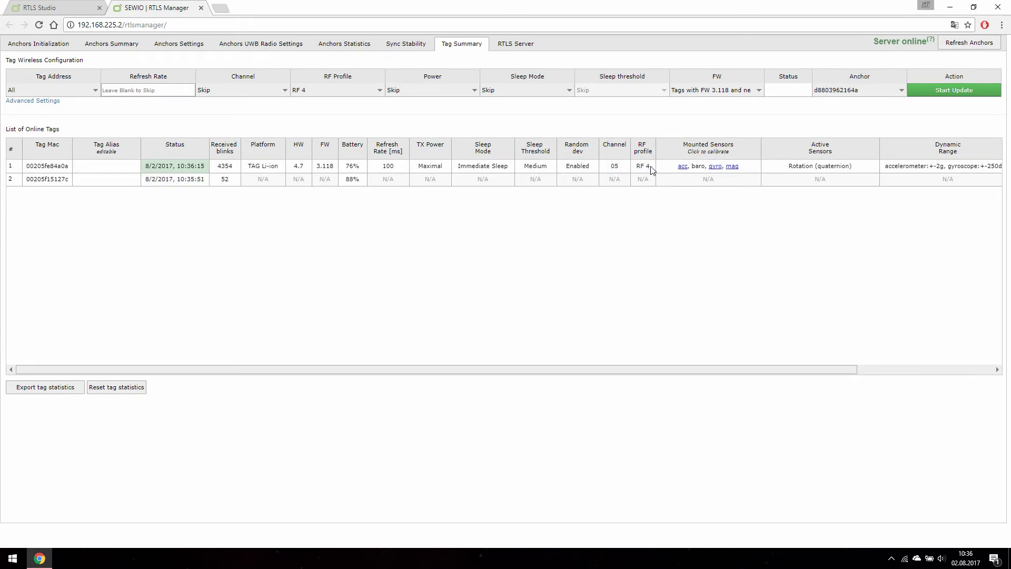
Set the tags' RF profile to RF 3, send it, then stop the update and view anchors.
click(350, 91)
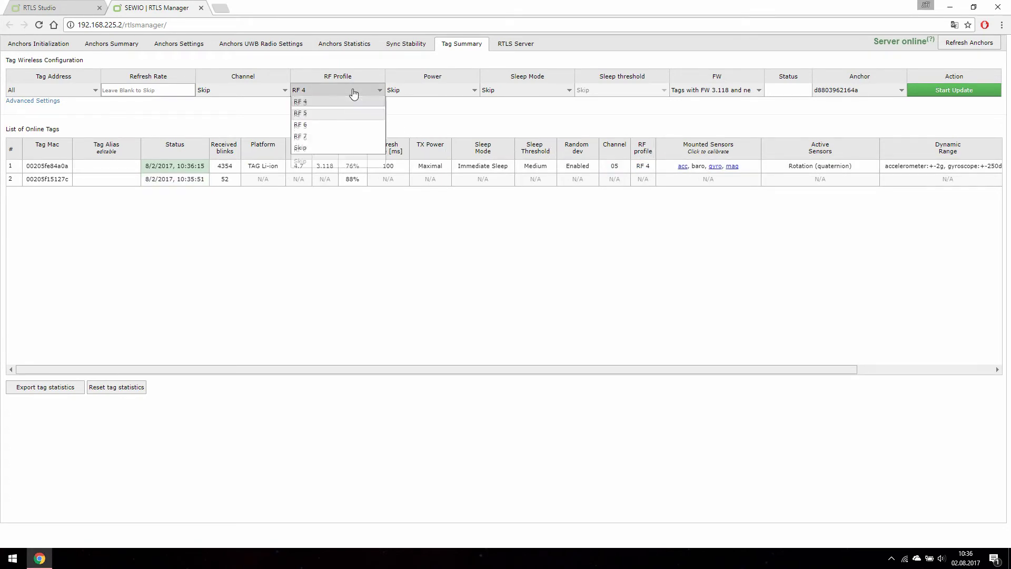
click(324, 137)
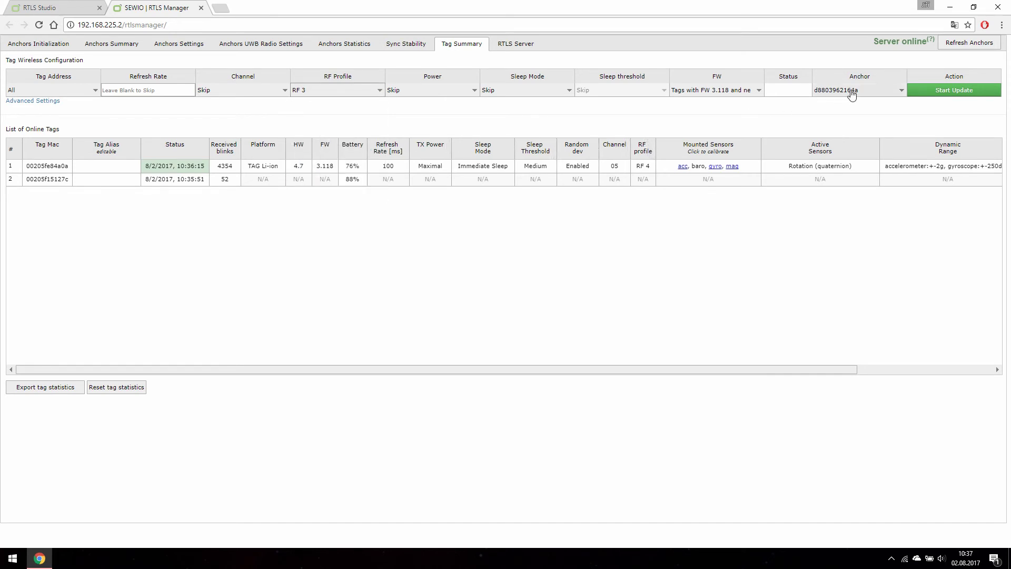
click(129, 45)
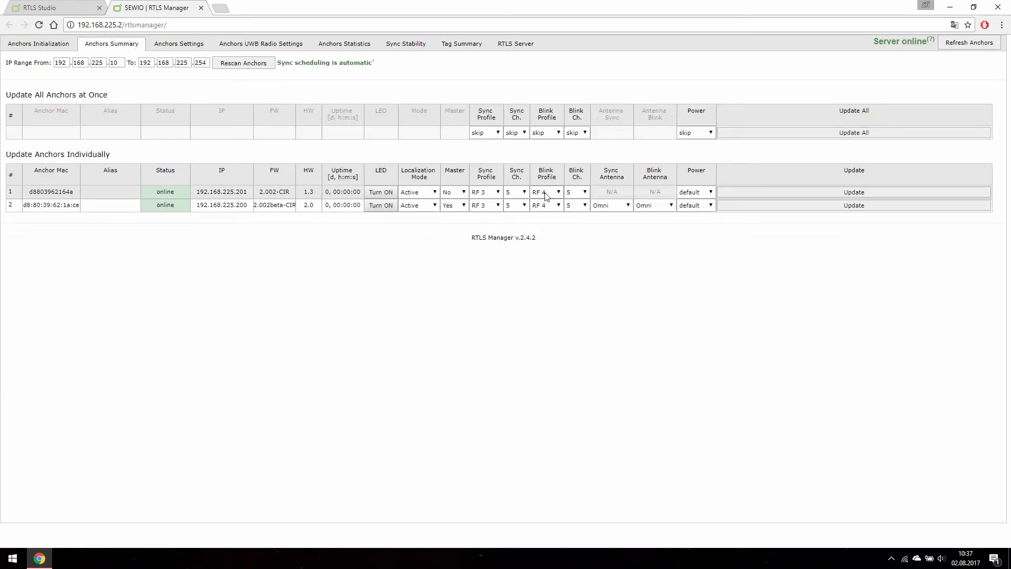
click(472, 46)
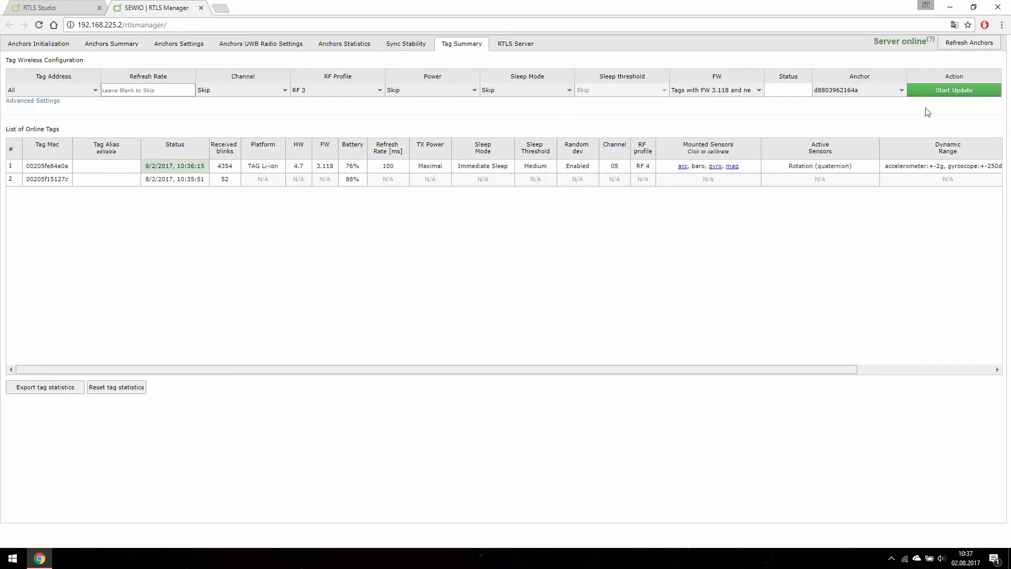
click(937, 96)
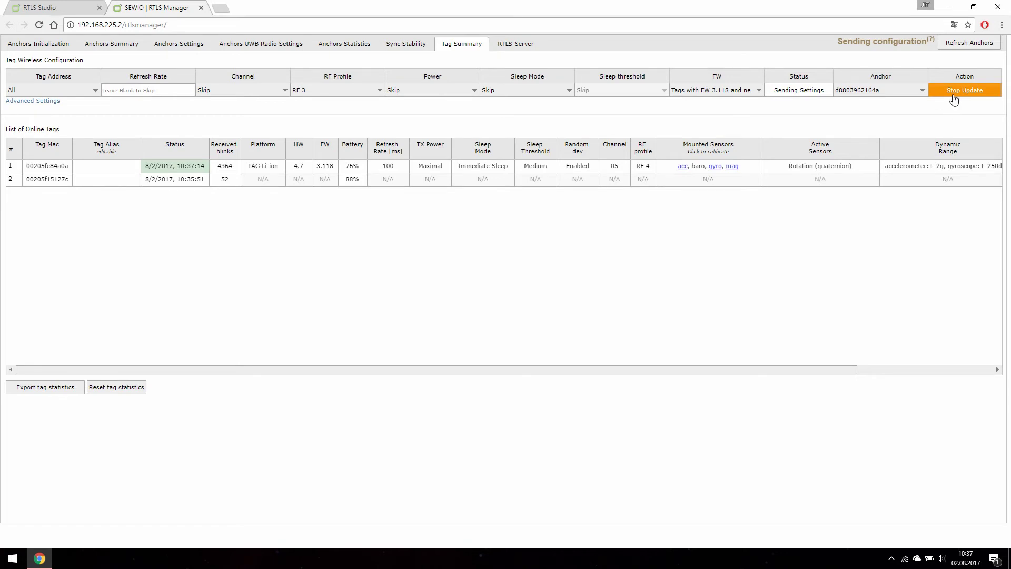
click(948, 100)
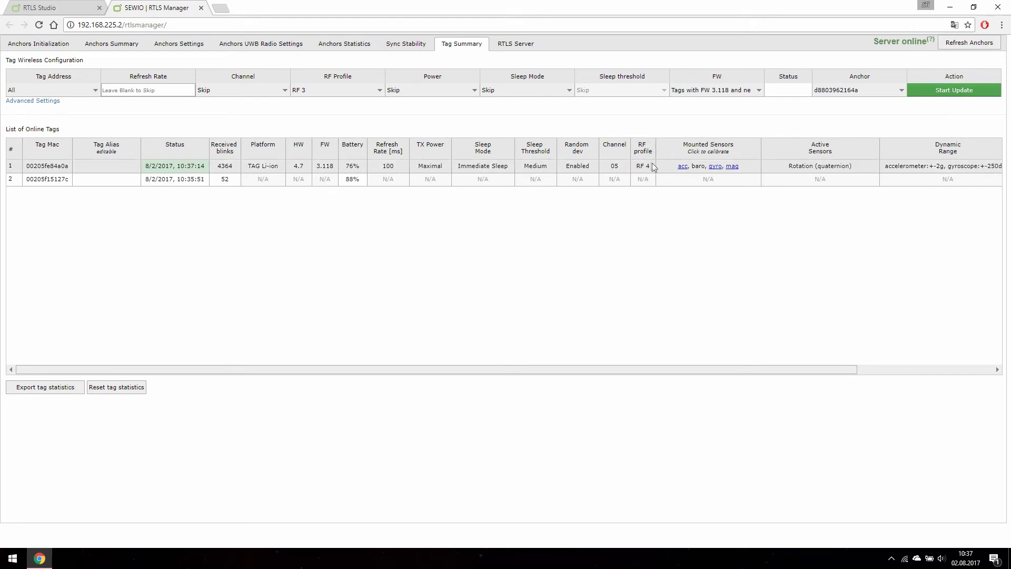
click(127, 50)
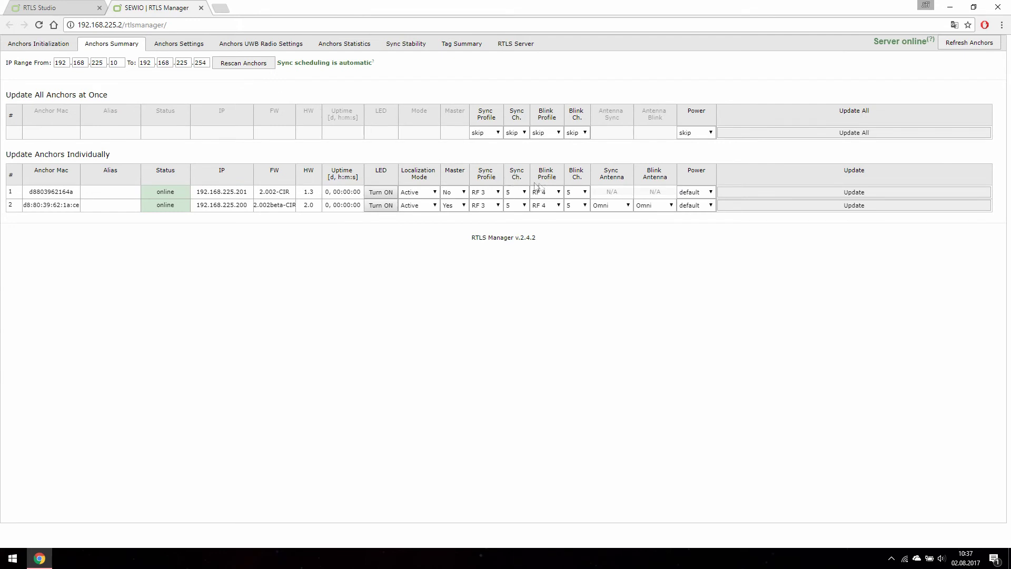
click(557, 195)
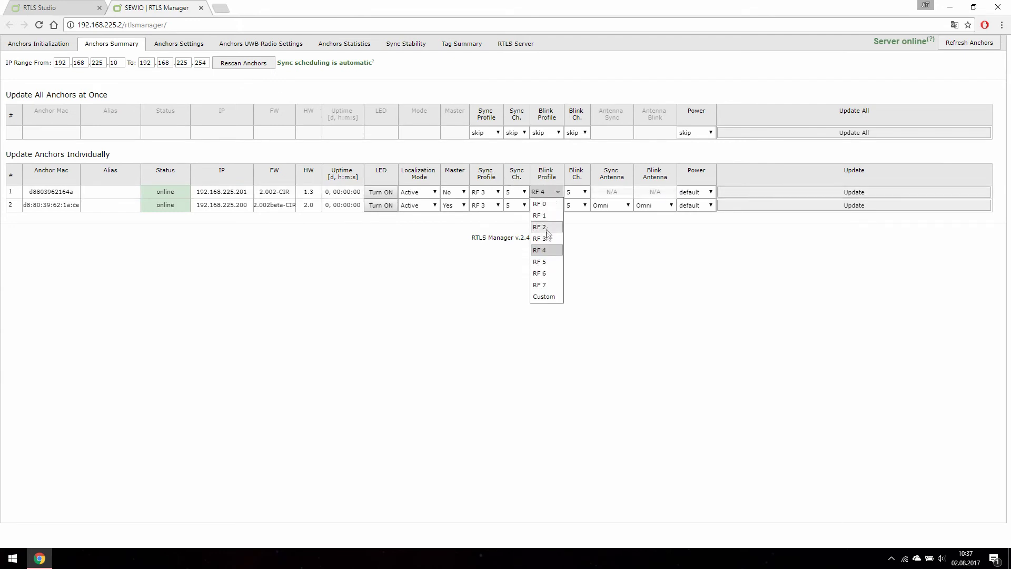
click(547, 240)
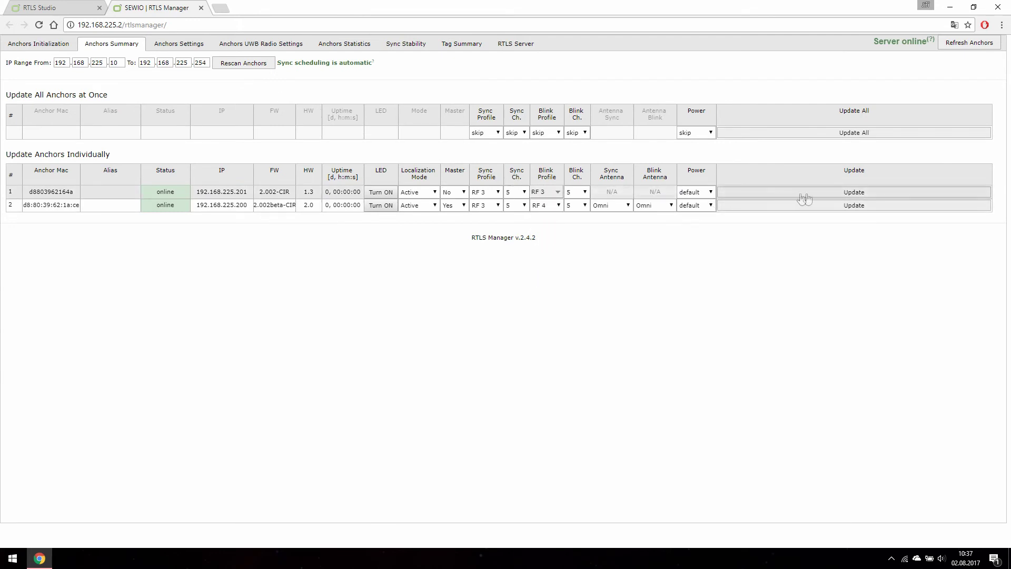
click(856, 195)
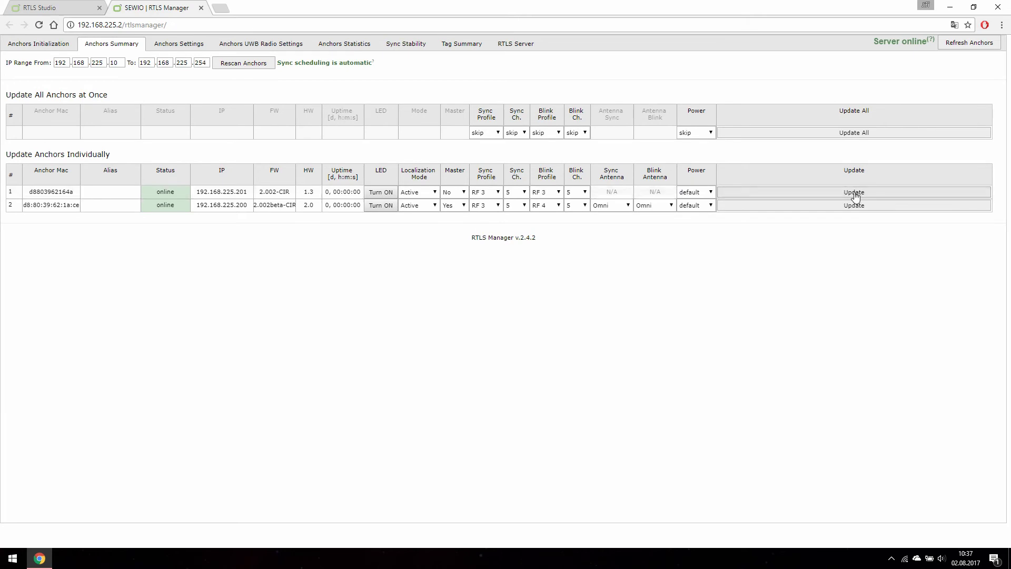
click(472, 48)
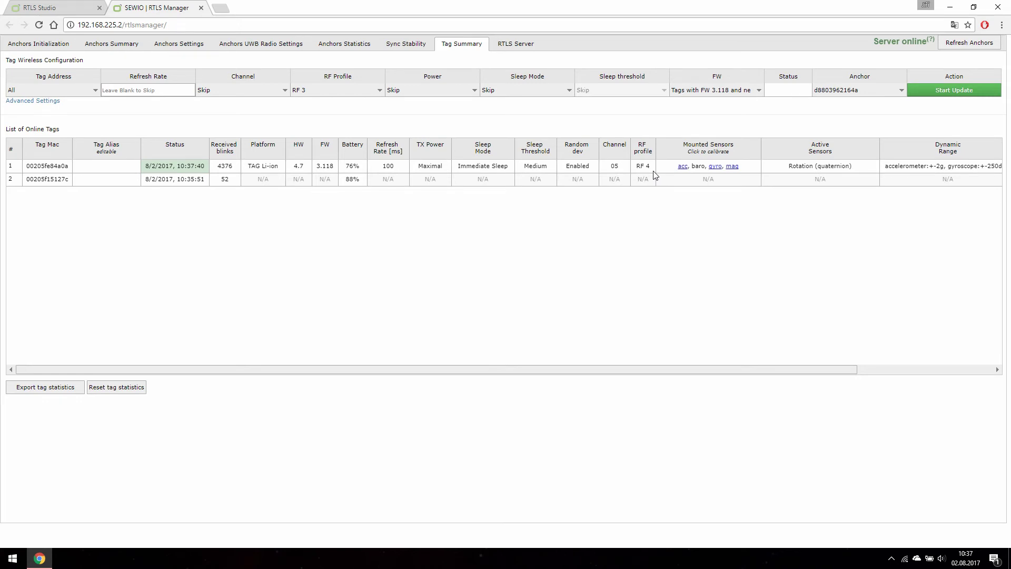
Verify tag 00205fe84a0a in row 1 of the online tags list shows RF profile 3.
drag(655, 170, 637, 166)
double_click(614, 166)
click(701, 231)
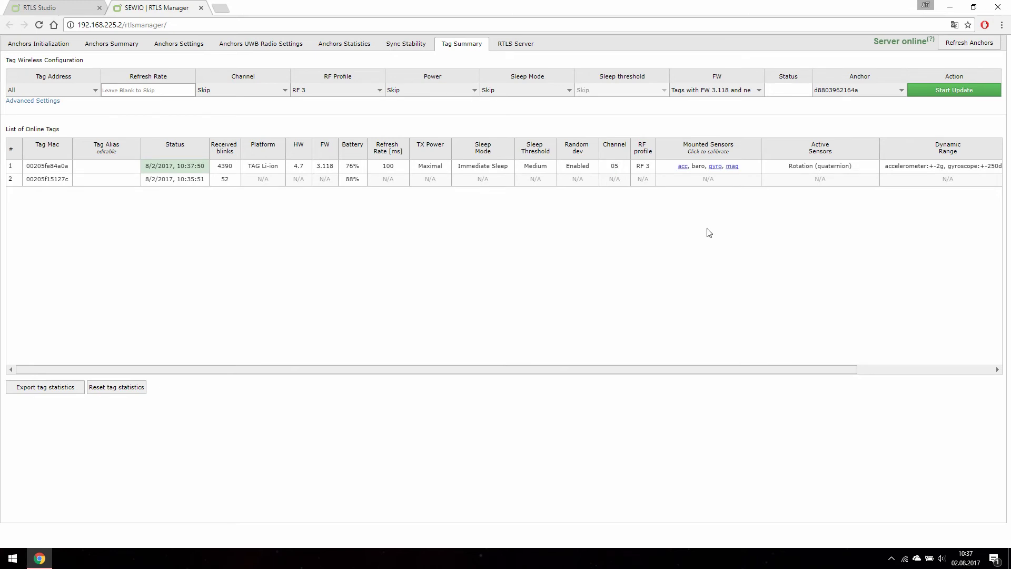